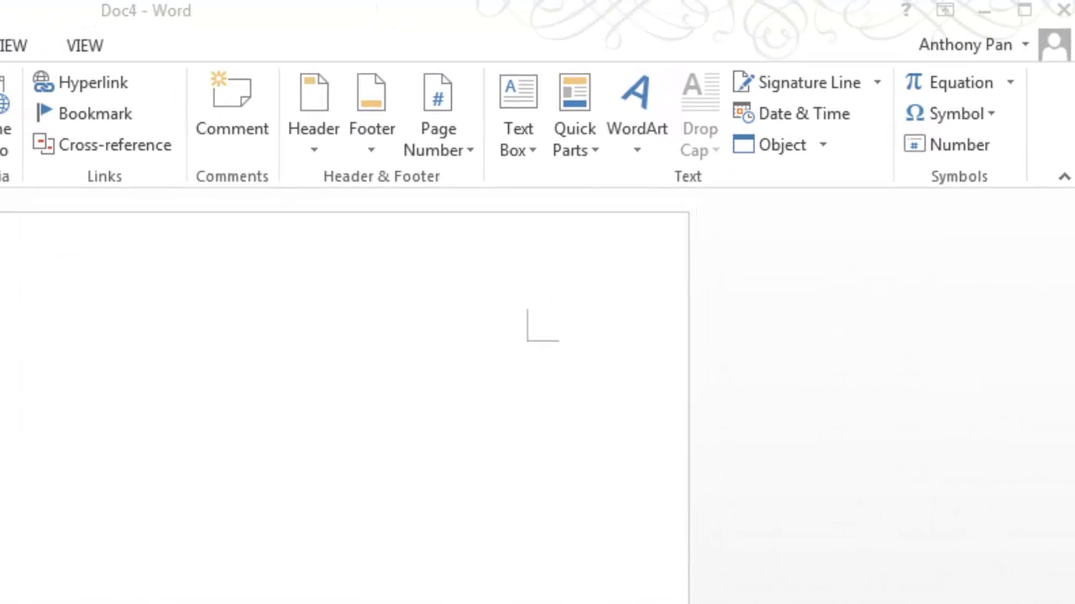
Add a Microsoft Office signature line with the signer's name, the title "Mr." and the signer's e-mail address filled in
left_click(876, 83)
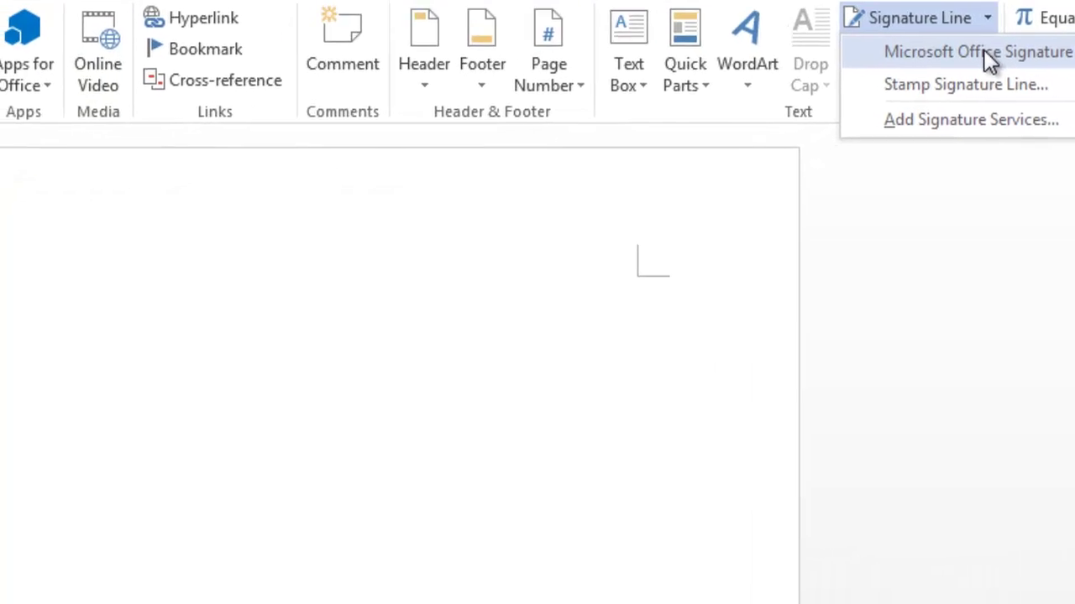
left_click(1062, 17)
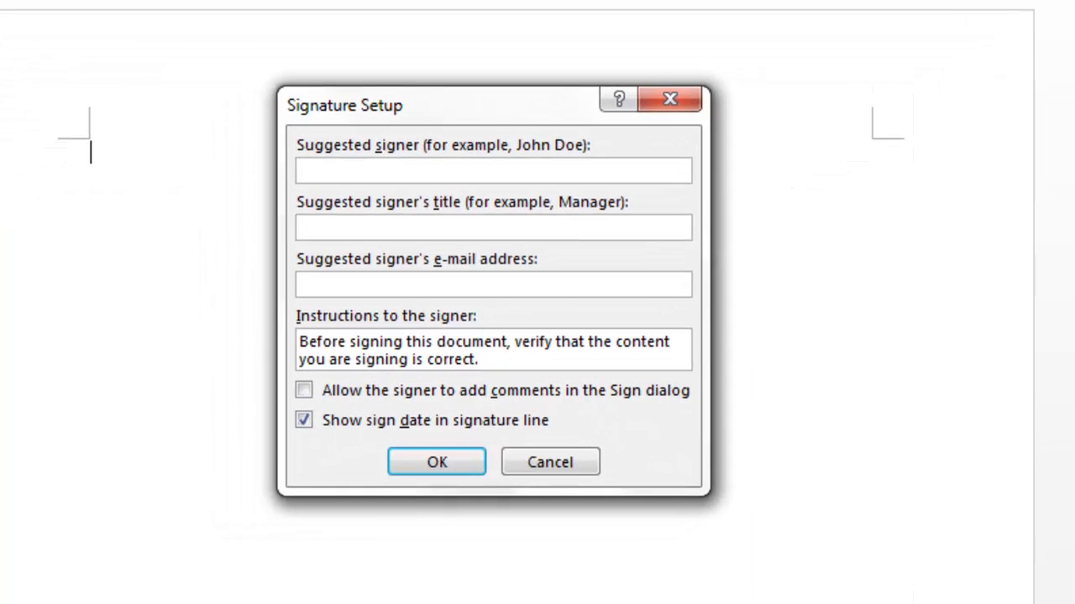
type("sam")
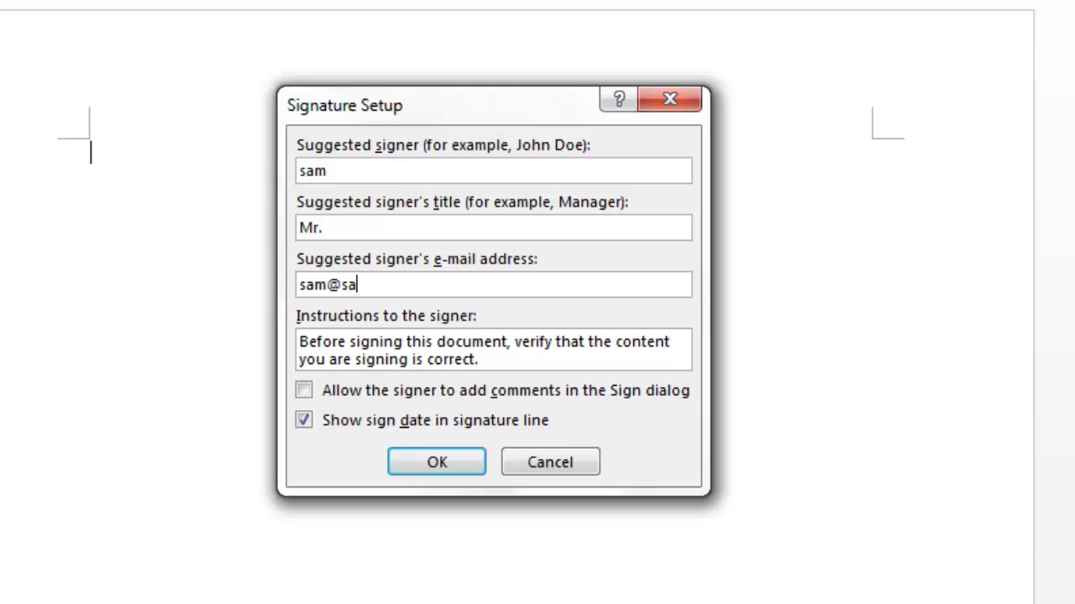
type("sam@sam.com")
left_click(447, 463)
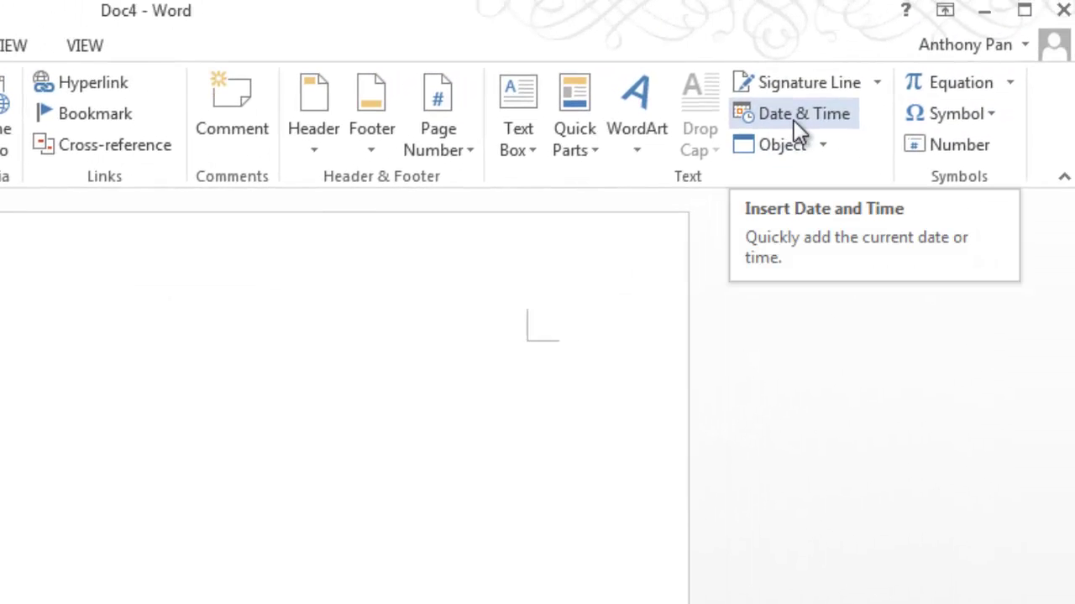
Insert the current date and time in the numeric date format that includes hours, minutes, seconds and PM
left_click(795, 125)
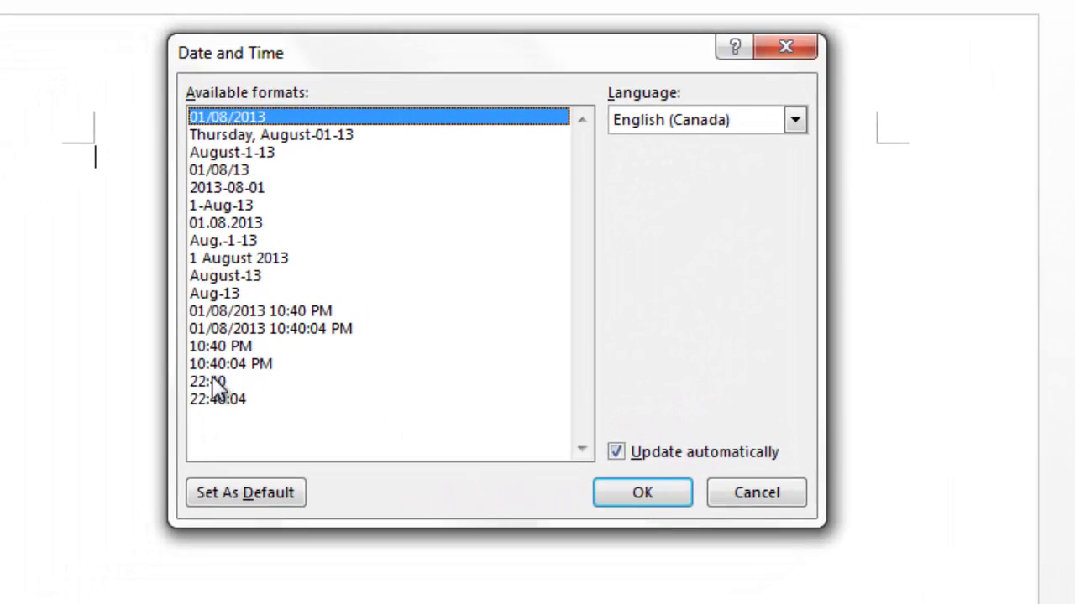
left_click(326, 334)
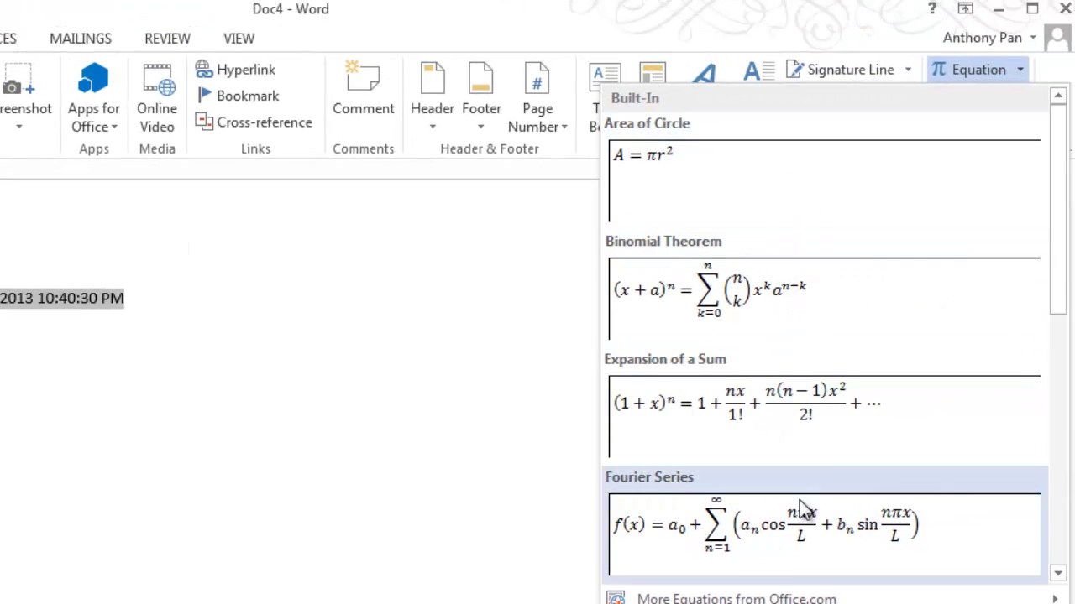
Insert a blank equation before the date and look through the list of available symbols
left_click(768, 475)
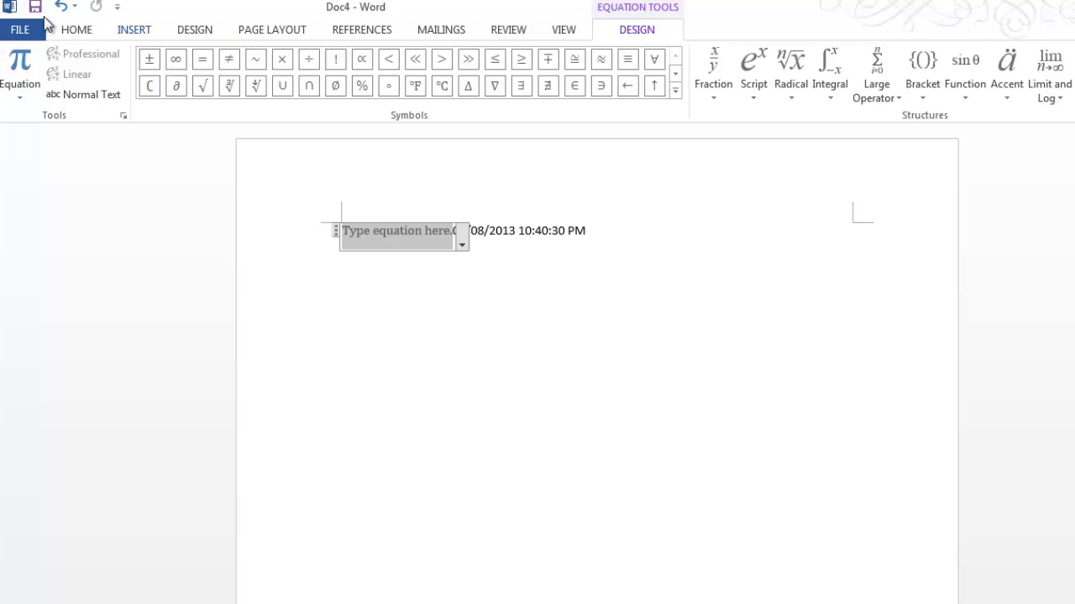
left_click(136, 30)
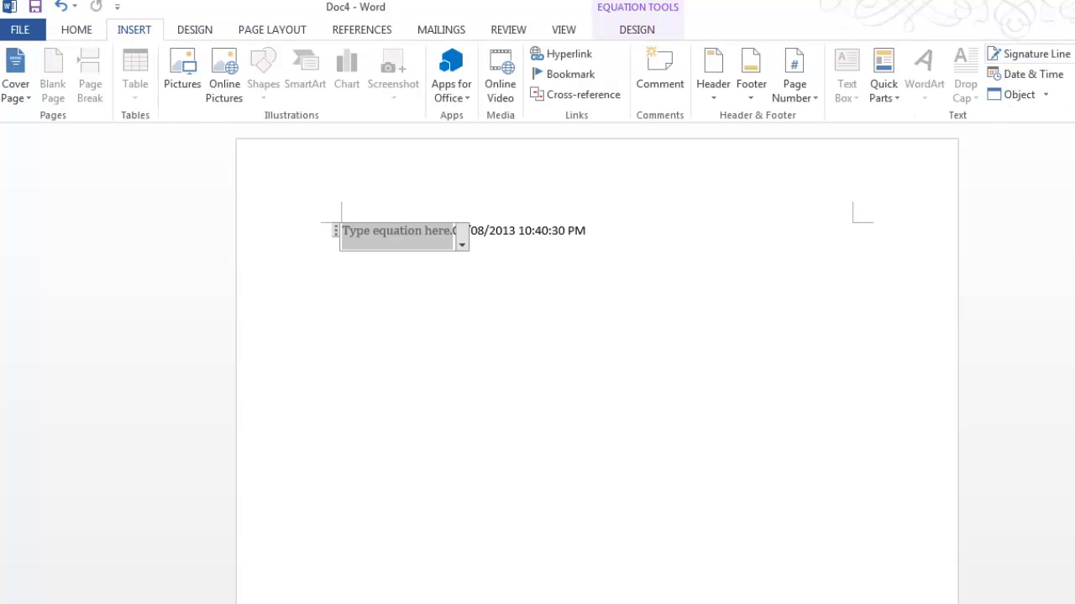
left_click(1050, 108)
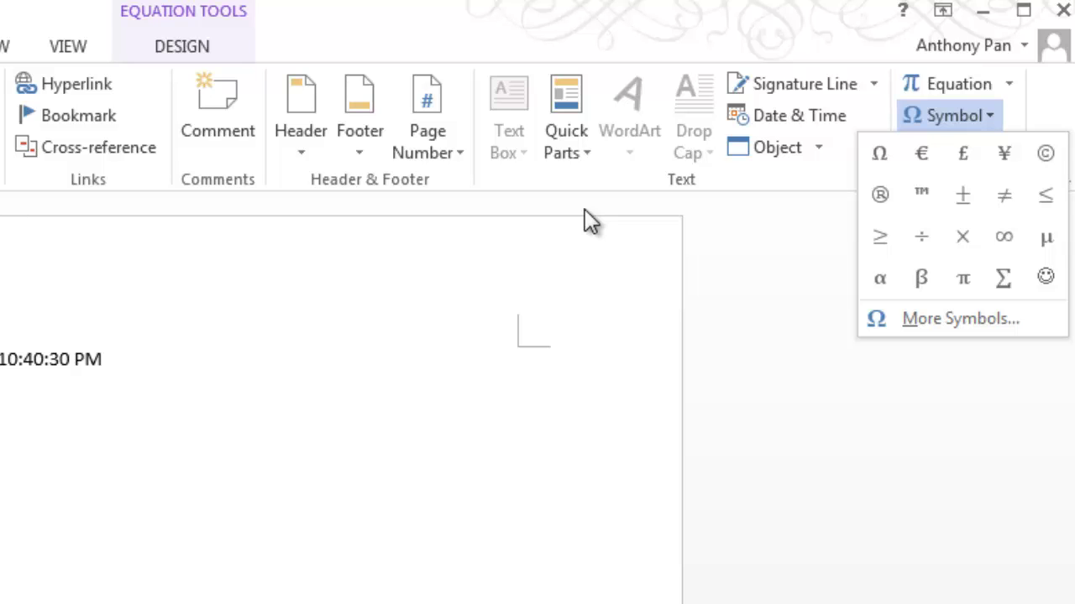
left_click(193, 375)
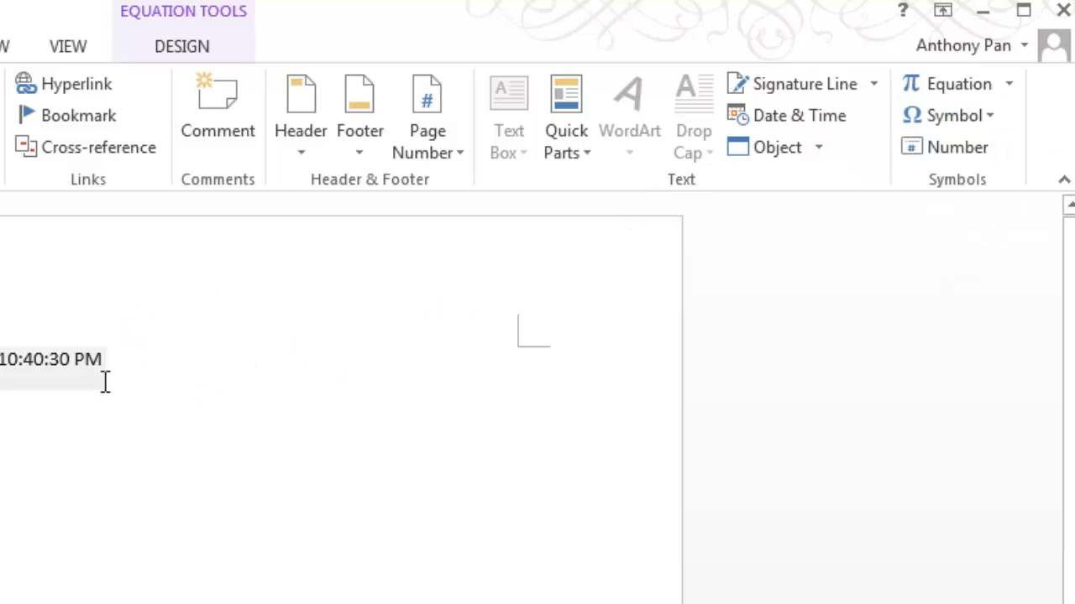
Delete the date-and-time text and the equation placeholder from the document
left_click(134, 356)
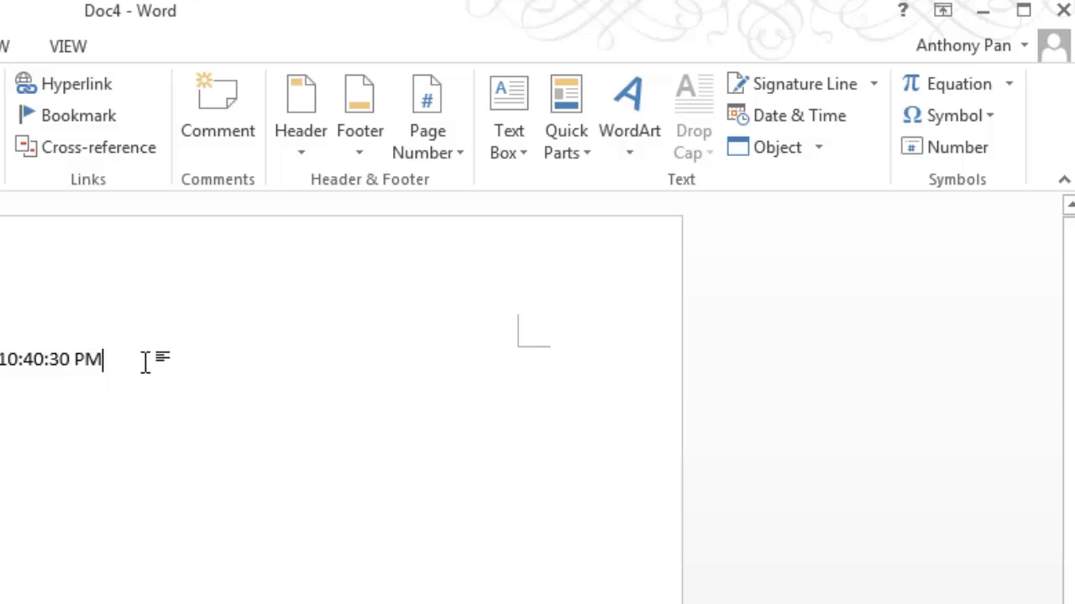
key("ctrl+z")
left_click(204, 361)
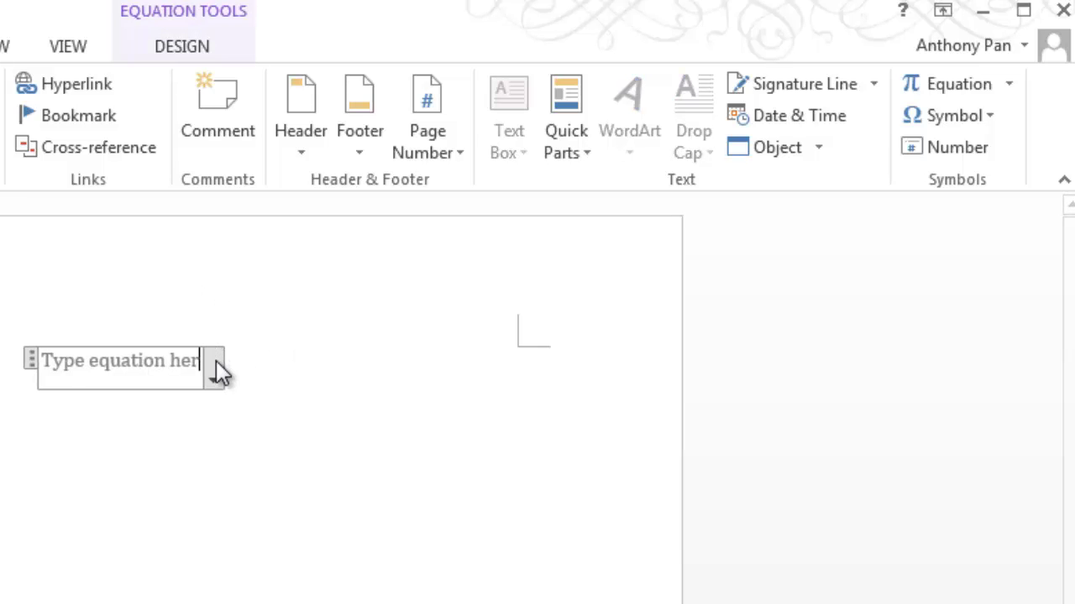
left_click(216, 365)
left_click(31, 360)
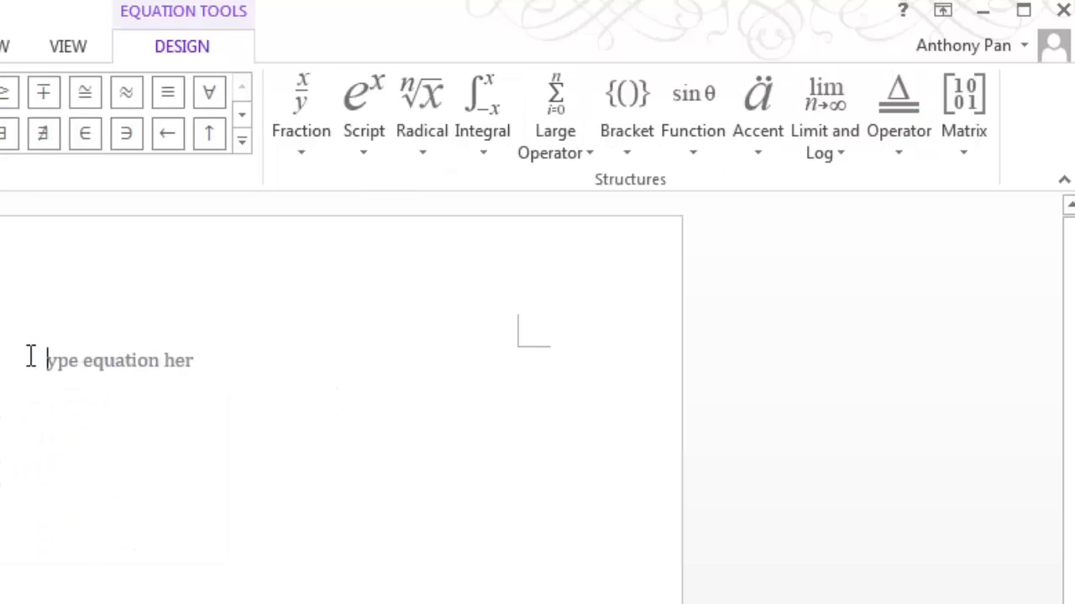
key("alt+n")
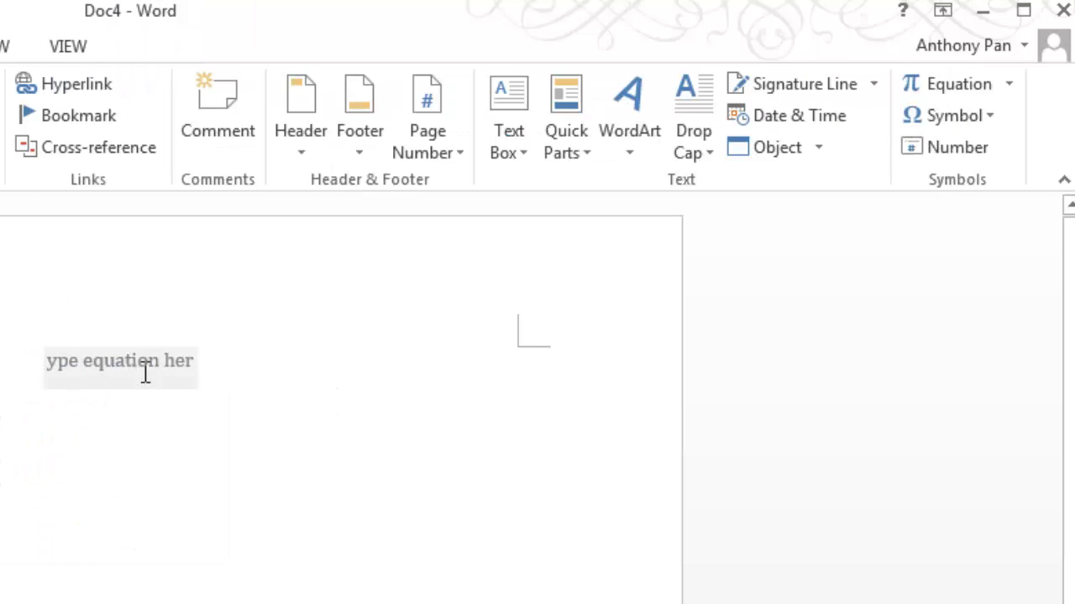
left_click_drag(118, 361, 196, 361)
key("ctrl+a")
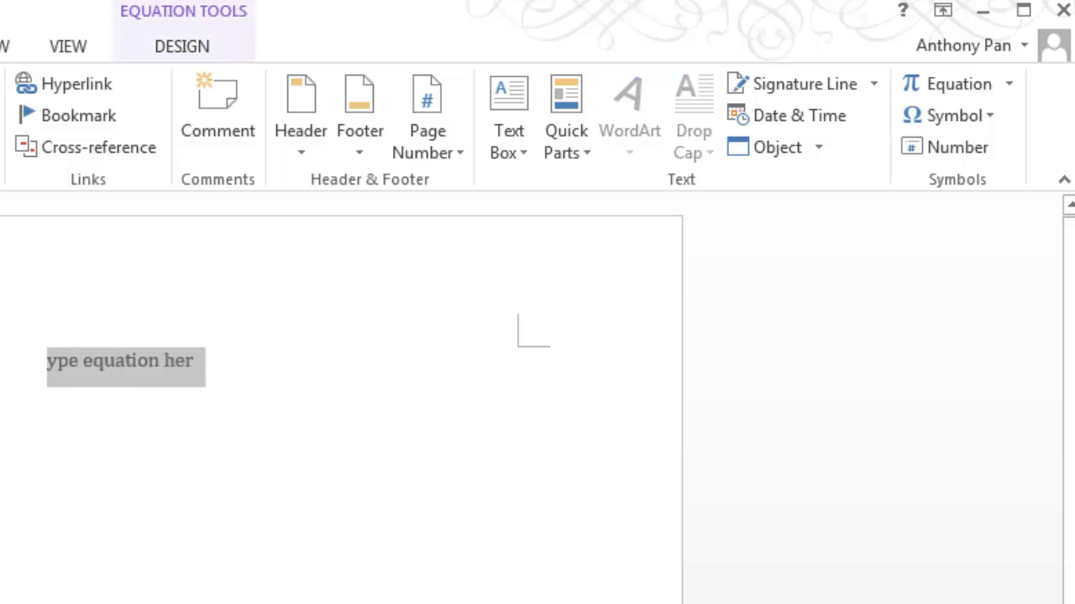
key("Delete")
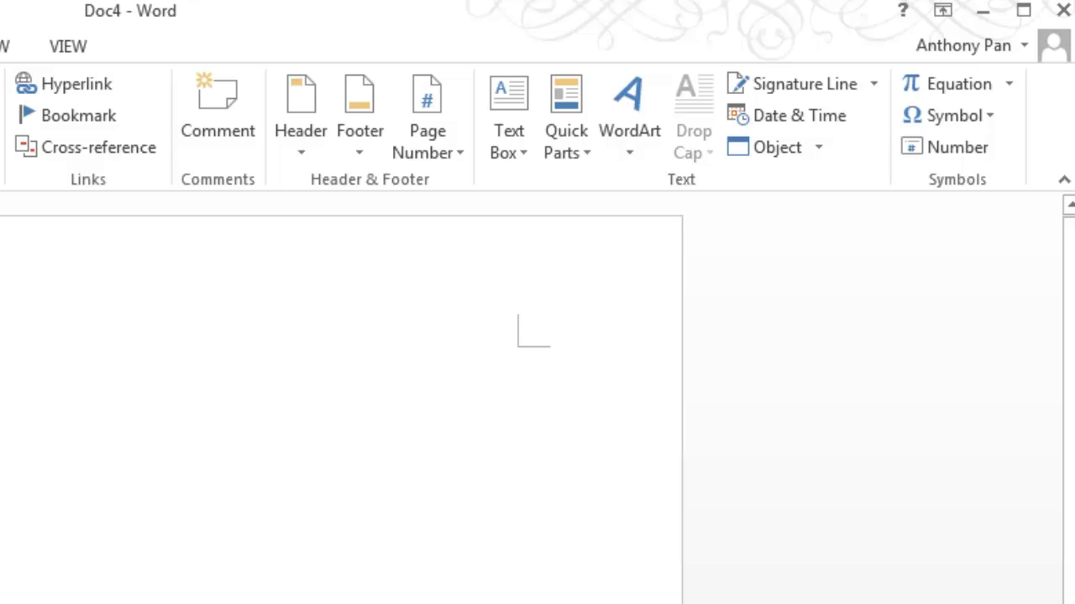
Embed the existing file Biofuel Technology.ppt from the Grade 9 Course Work folder on the Cruzer (G:) drive as an object
left_click(820, 148)
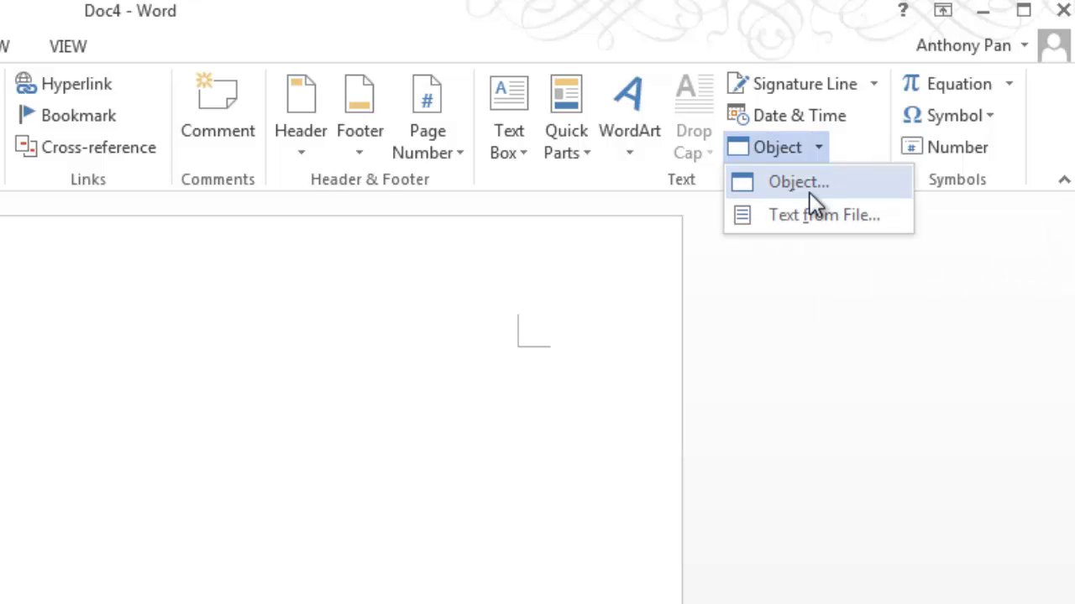
left_click(805, 190)
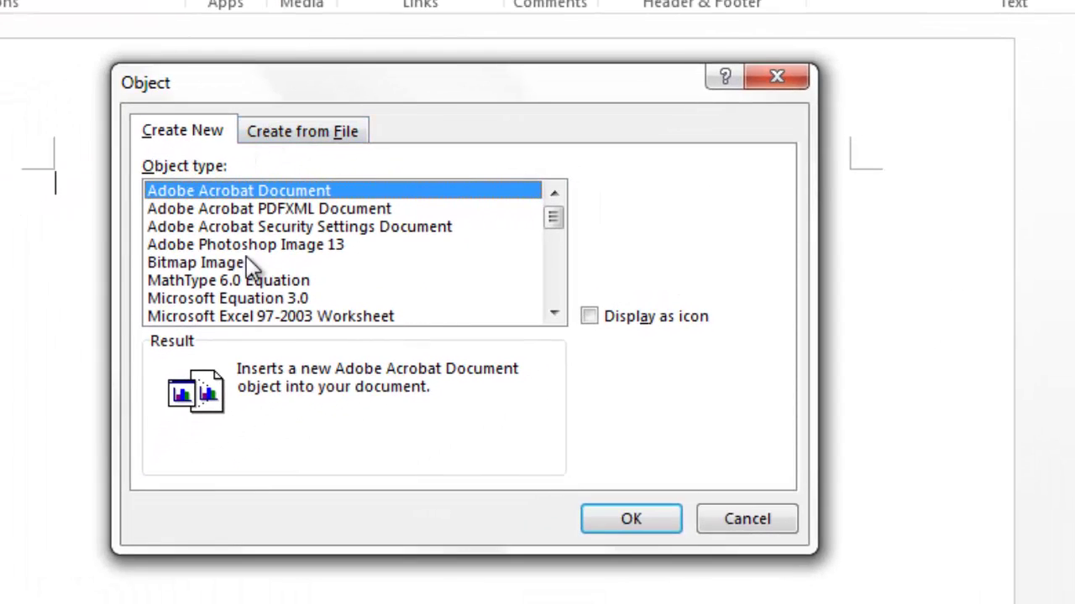
scroll(250, 267, "down", 3)
left_click(322, 135)
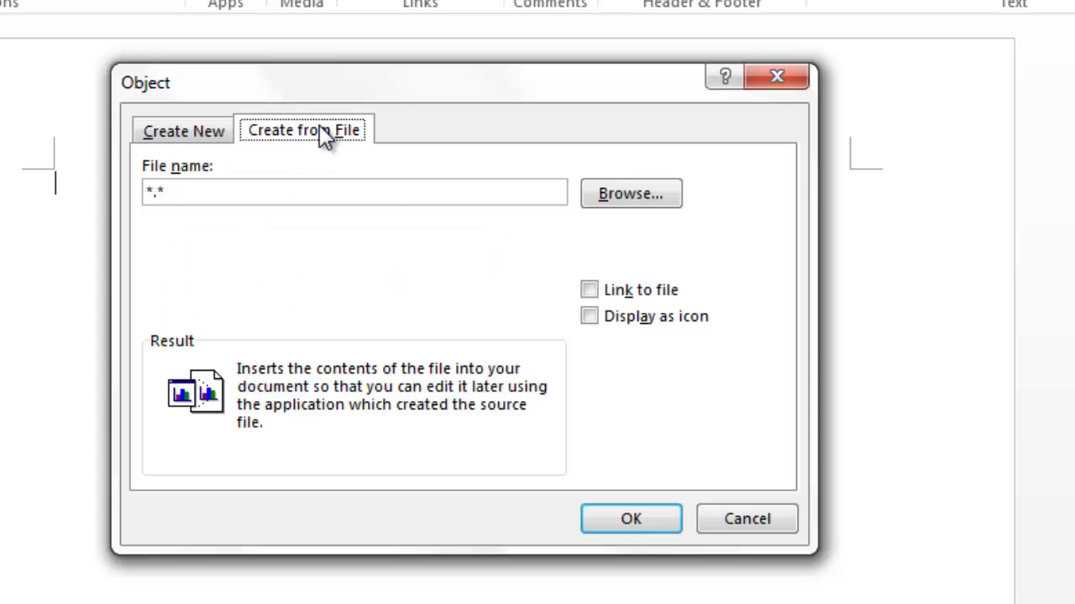
left_click(641, 197)
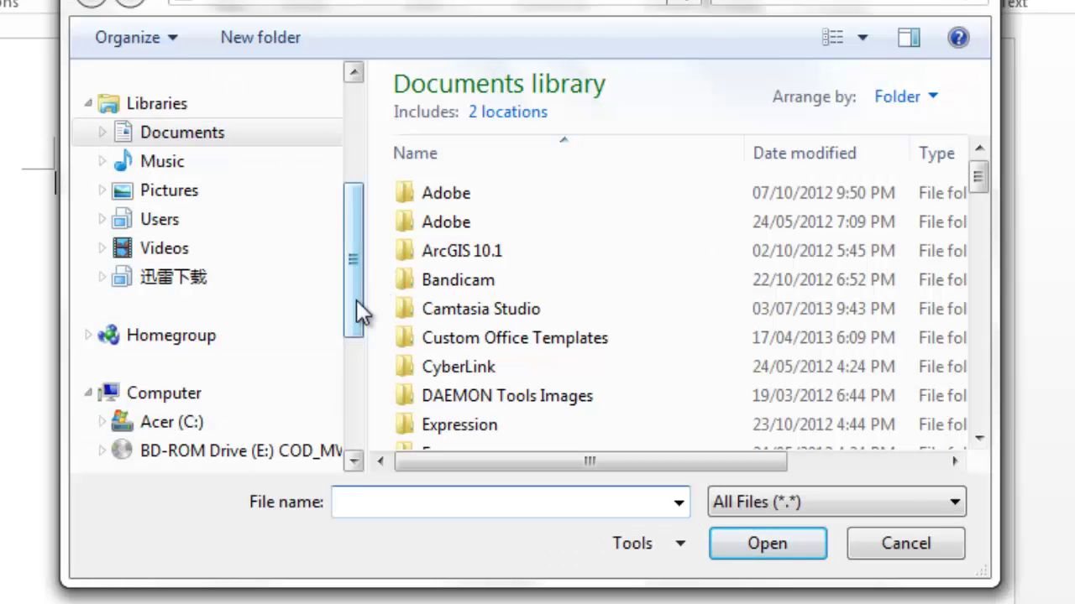
left_click_drag(353, 331, 352, 413)
left_click(175, 248)
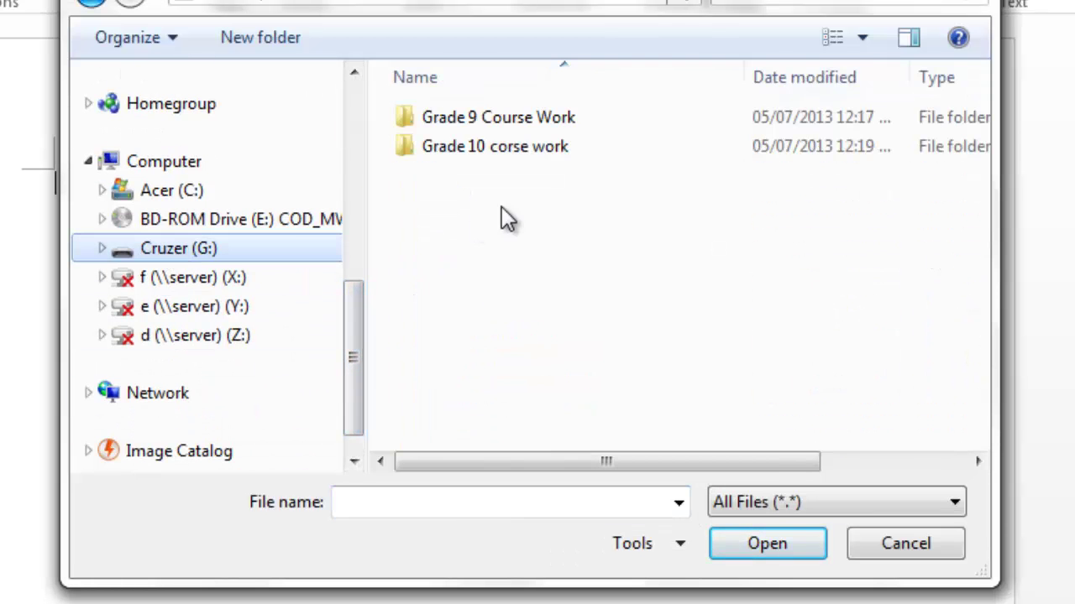
double_click(544, 145)
scroll(529, 194, "down", 2)
left_click(510, 384)
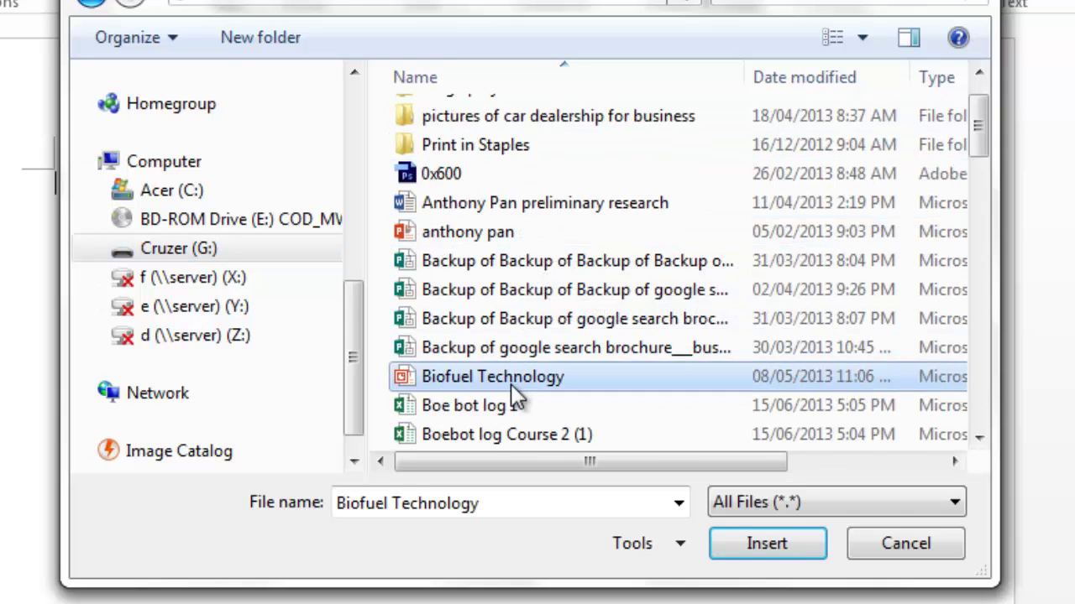
left_click(763, 543)
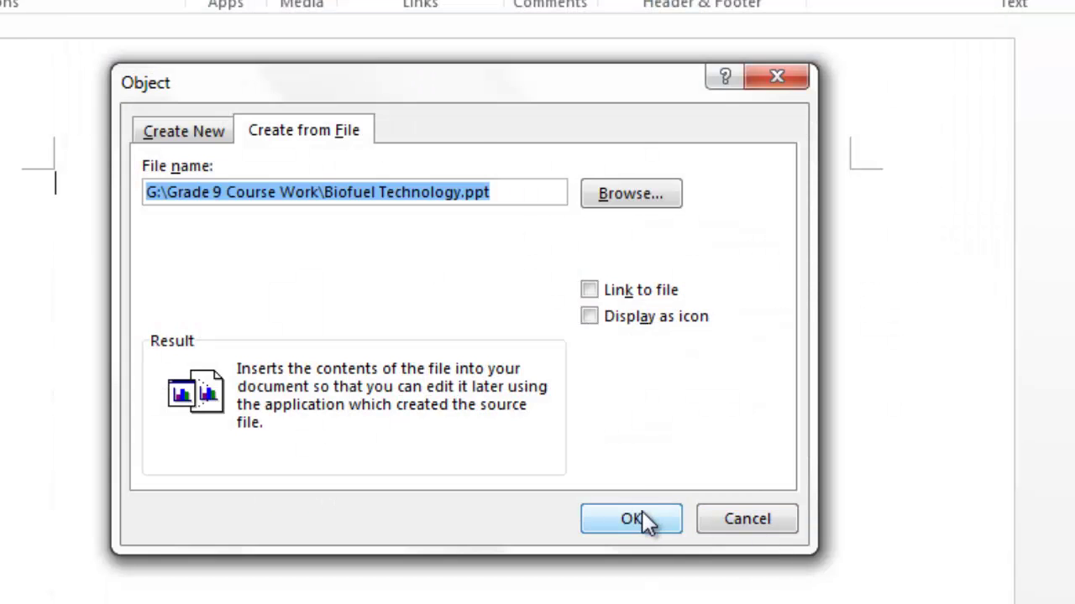
left_click(647, 519)
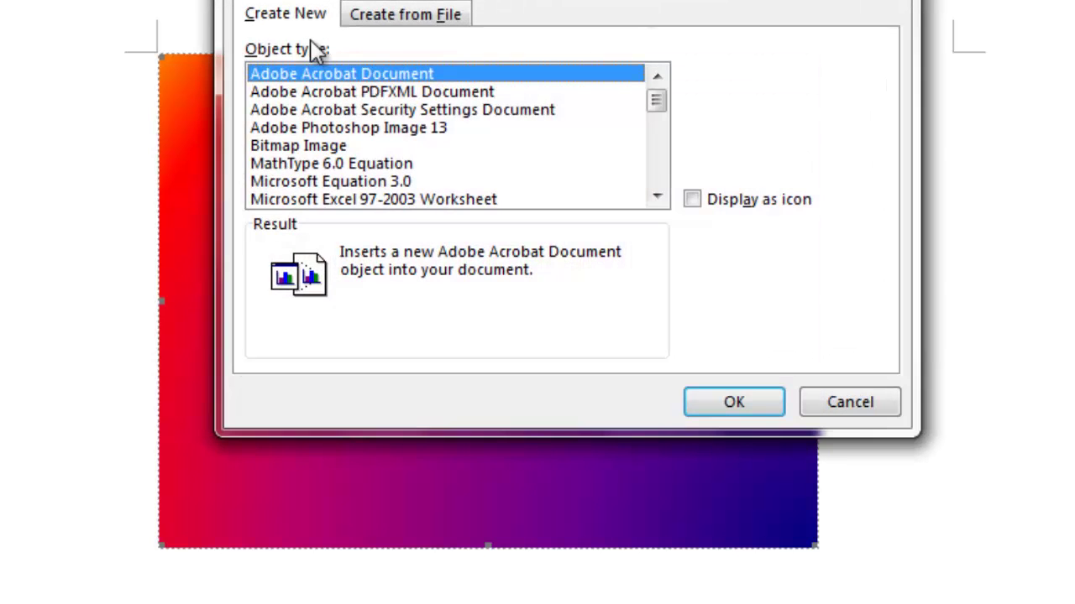
Insert a new Microsoft PowerPoint Presentation object into the document
scroll(395, 120, "down", 2)
scroll(420, 127, "down", 2)
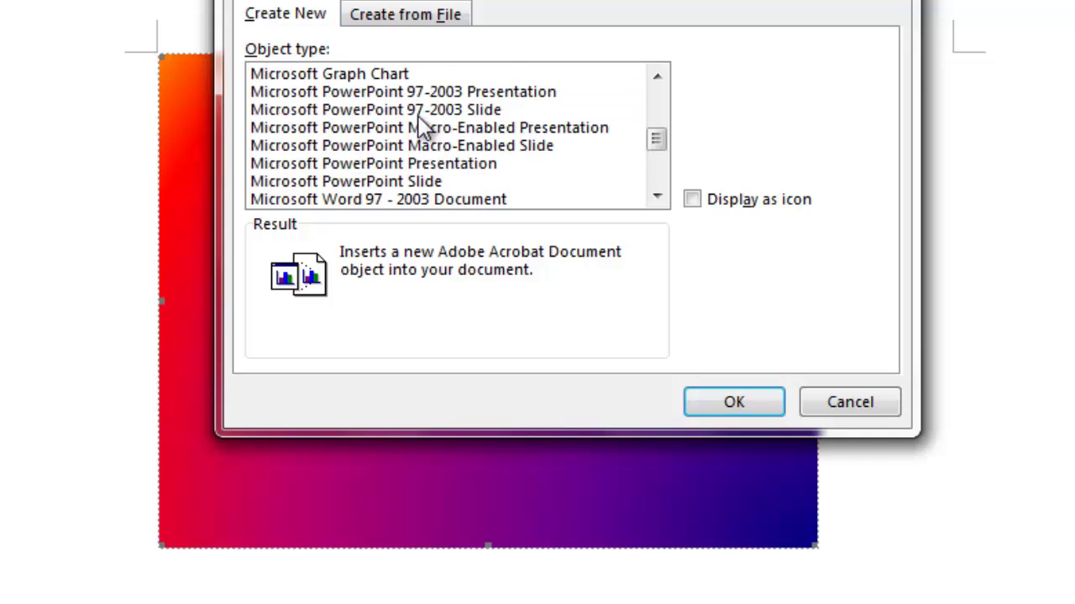
scroll(431, 151, "down", 2)
scroll(445, 147, "up", 1)
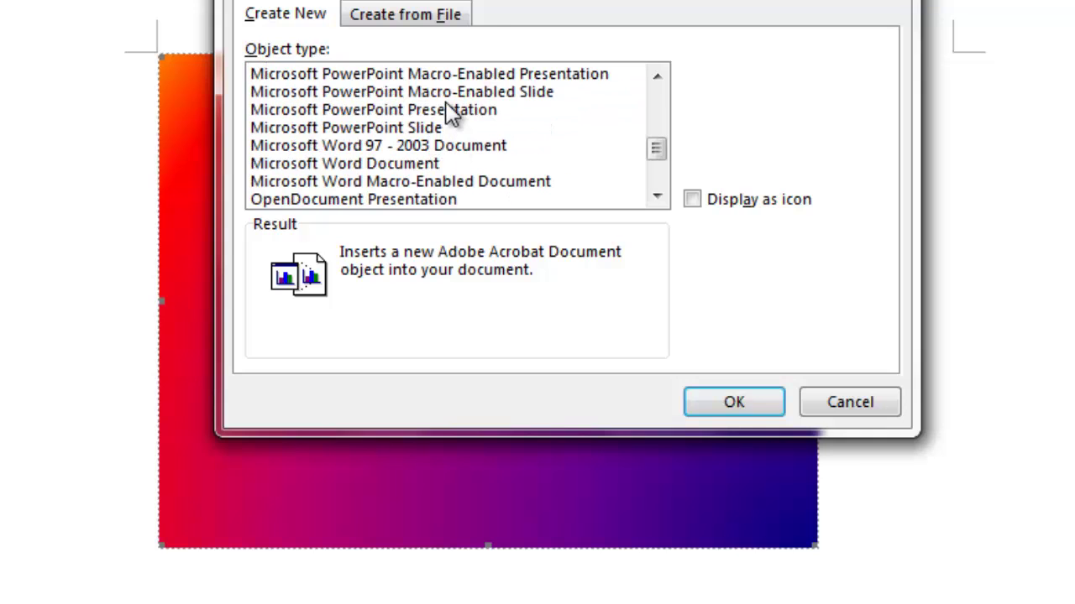
left_click(449, 110)
left_click(732, 405)
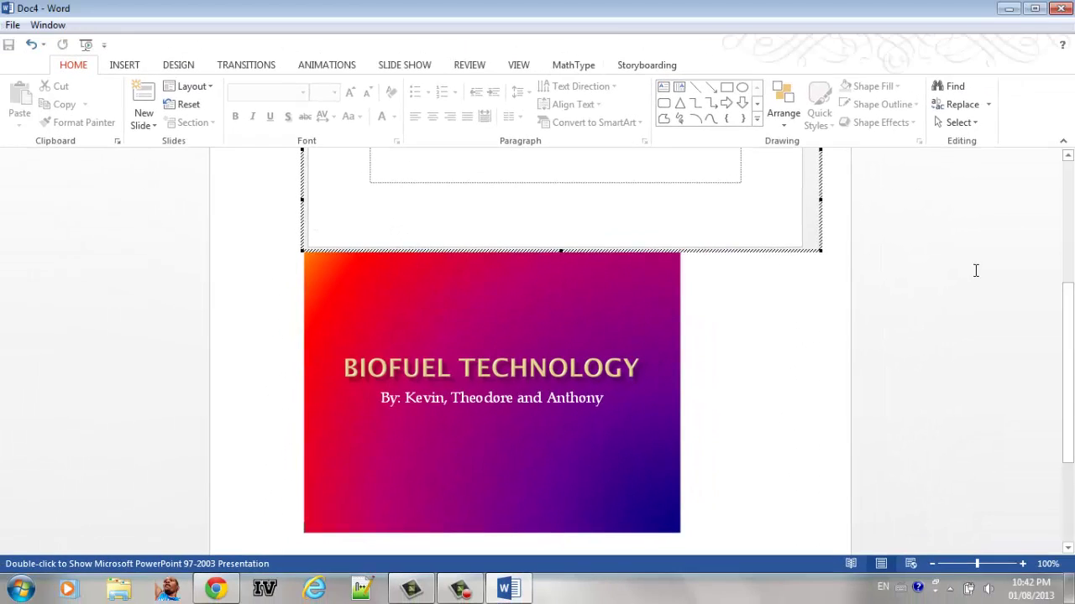
Apply the green faceted theme to the new embedded presentation and enter "q3rqg45yw" as the first slide's title
scroll(715, 267, "up", 5)
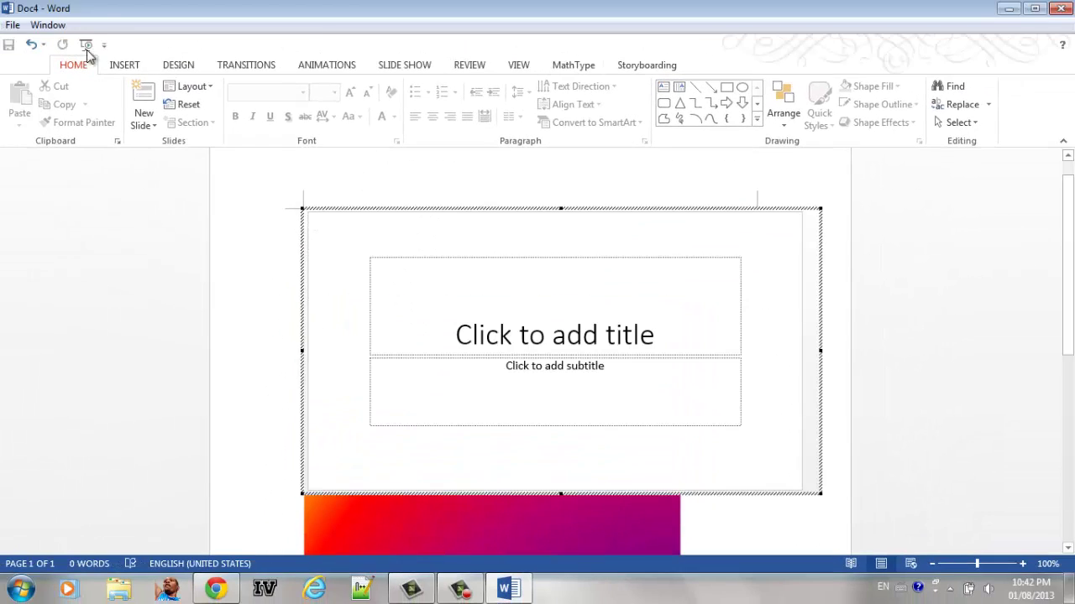
left_click(125, 65)
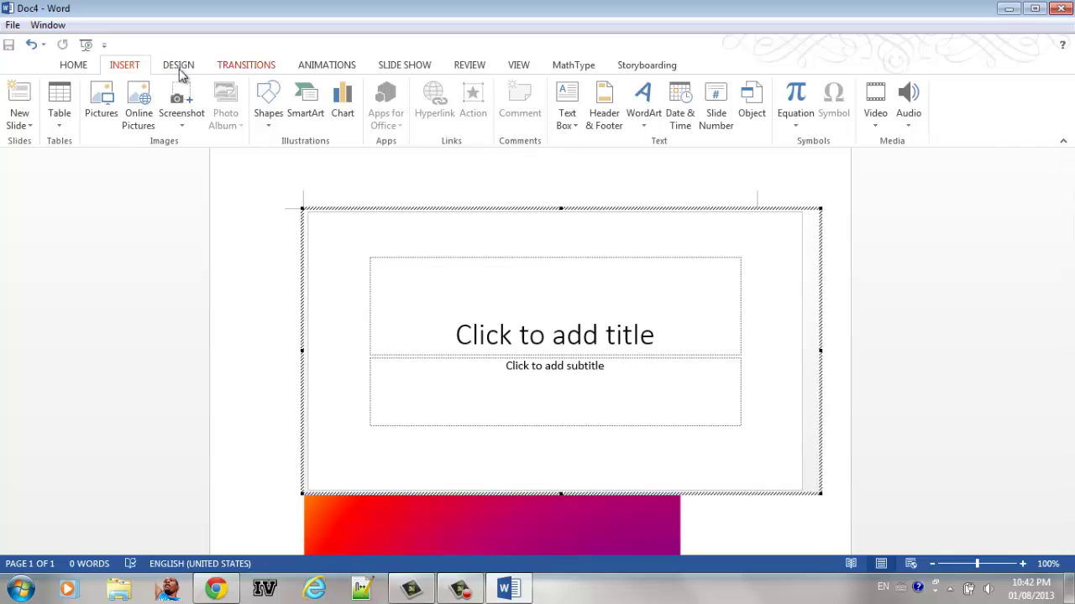
left_click(178, 67)
left_click(248, 122)
left_click(520, 341)
type("q3rqg")
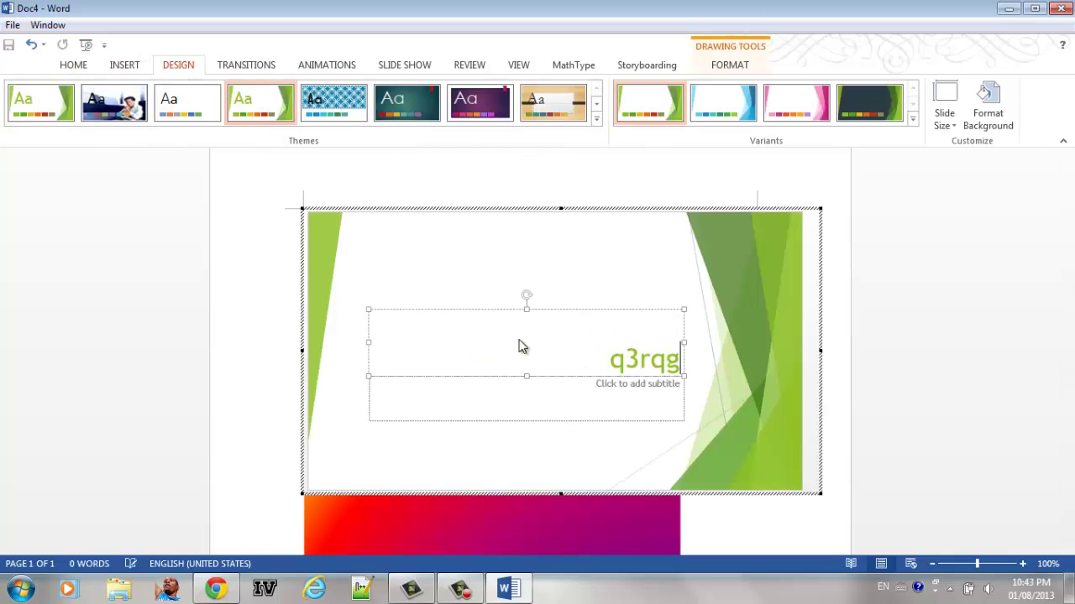
type("45yw")
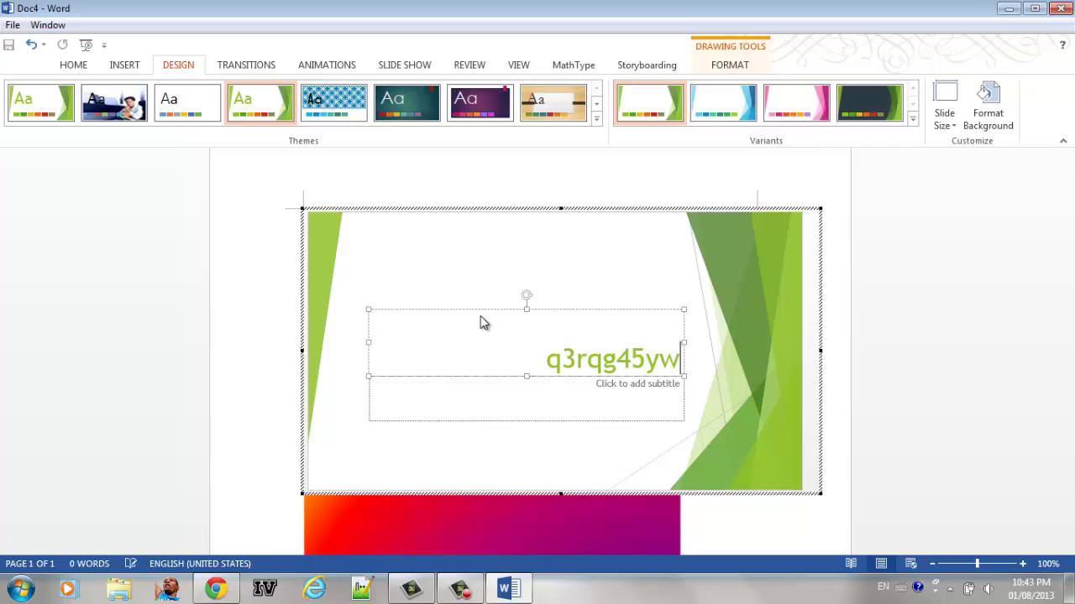
Add new slides to the embedded presentation and title the last one "aegserhrt"
left_click(74, 67)
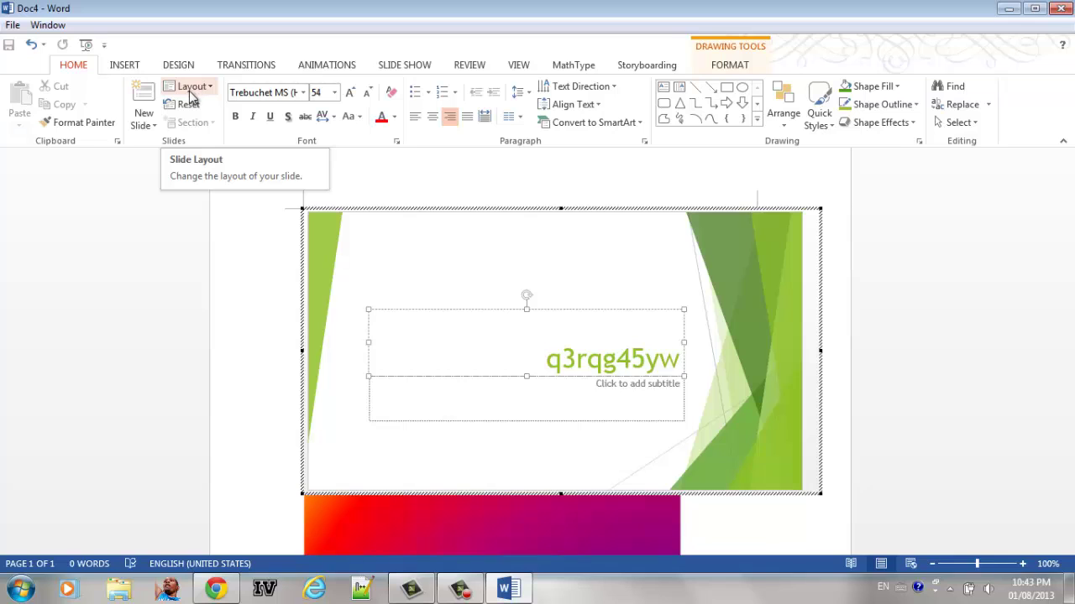
left_click(141, 94)
left_click(484, 270)
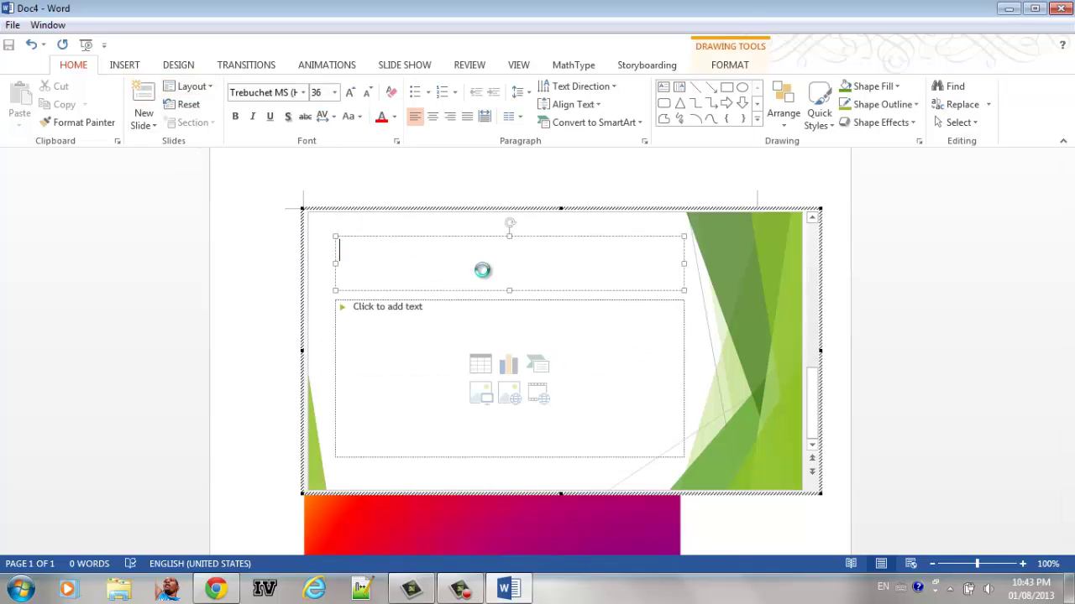
type("aegserhrt")
Title the preceding slide "Segdrthdtyj" and finish editing the embedded presentation to return to the document
scroll(818, 375, "up", 1)
left_click(819, 376)
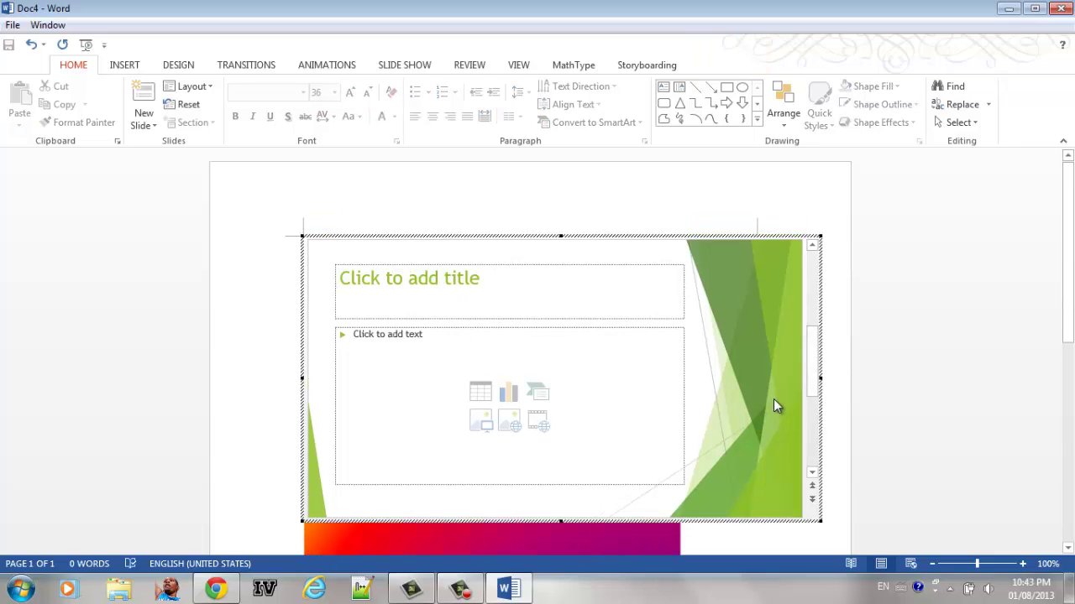
left_click(586, 286)
type("Segdrthdtyj")
scroll(420, 316, "down", 1)
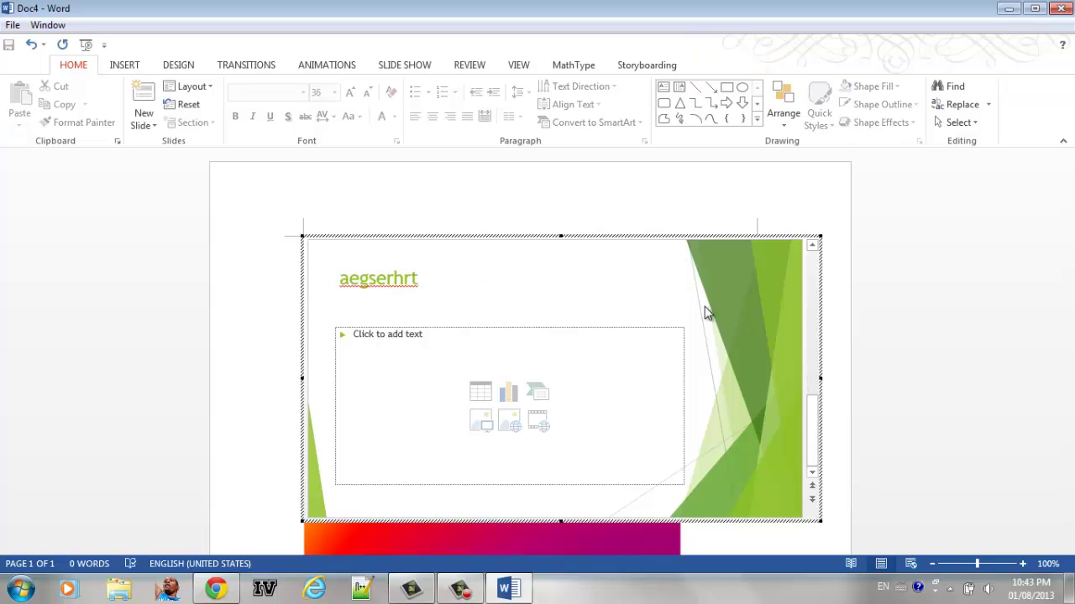
scroll(714, 310, "up", 1)
left_click(843, 336)
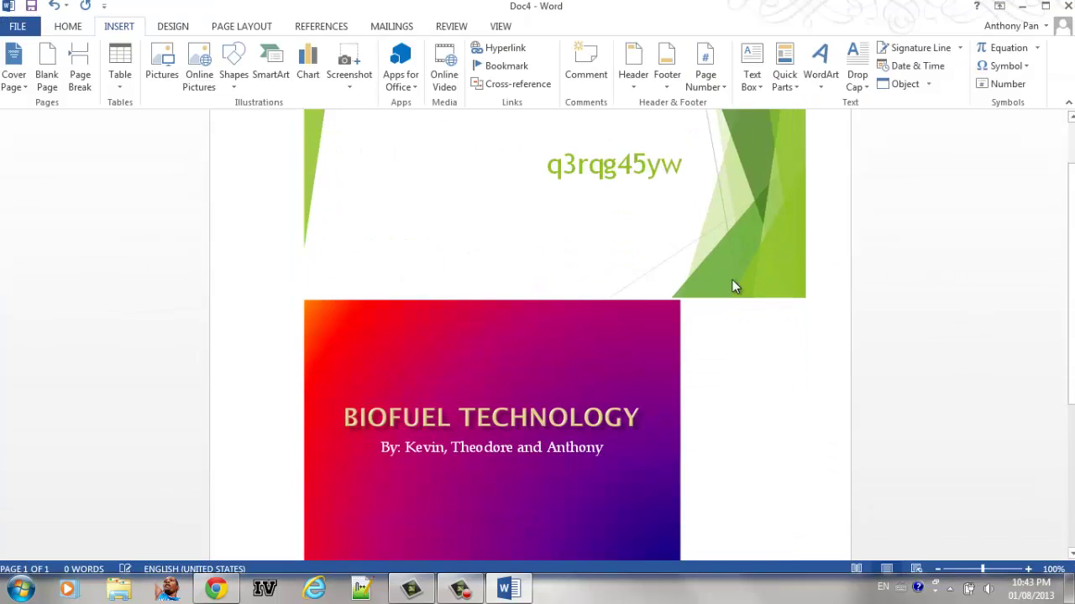